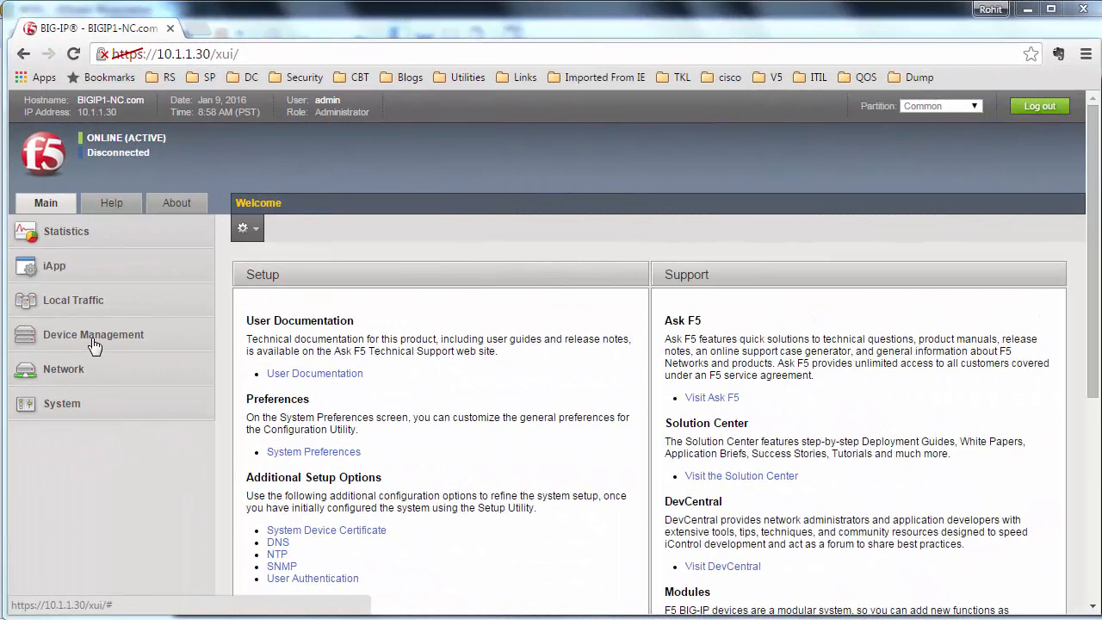
Open the local traffic network map and examine the virtual server, its pool and the pool members.
click(74, 300)
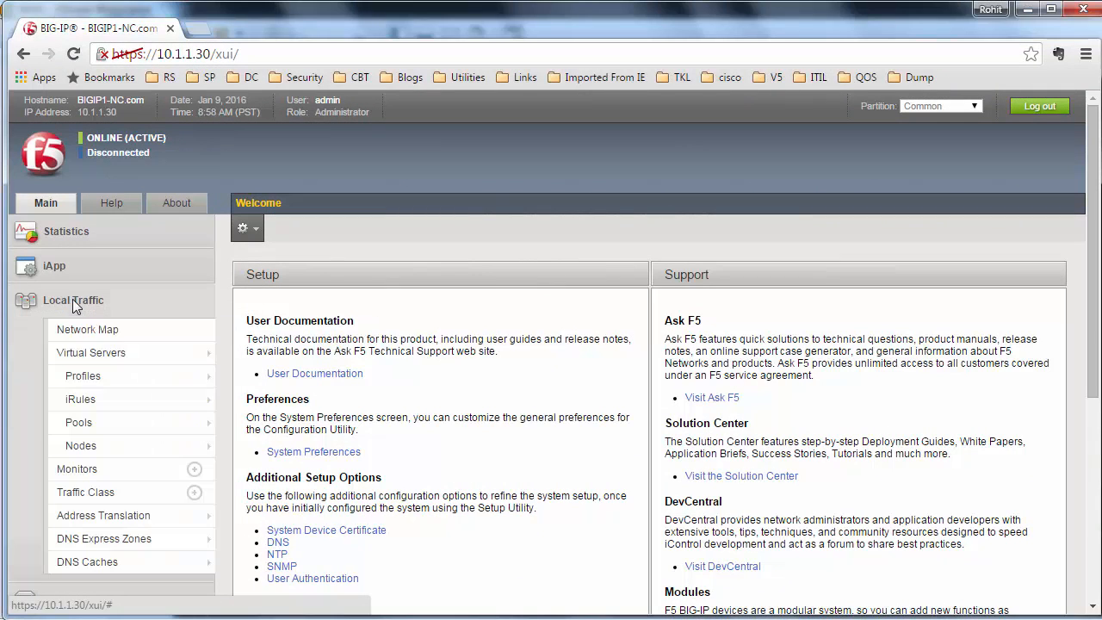
click(115, 334)
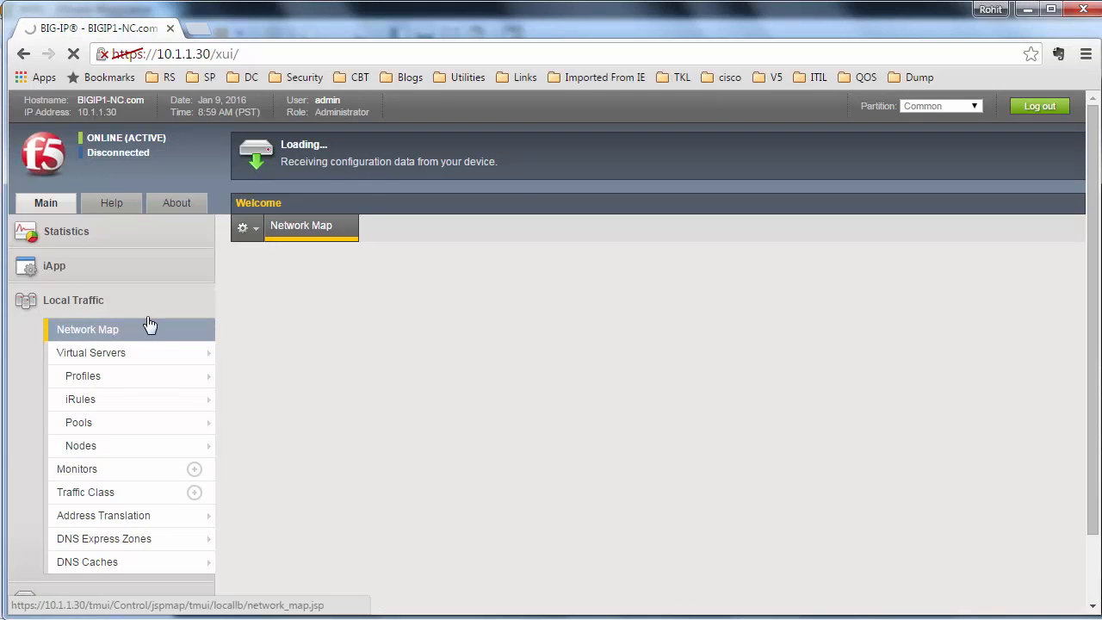
mouse_move(278, 365)
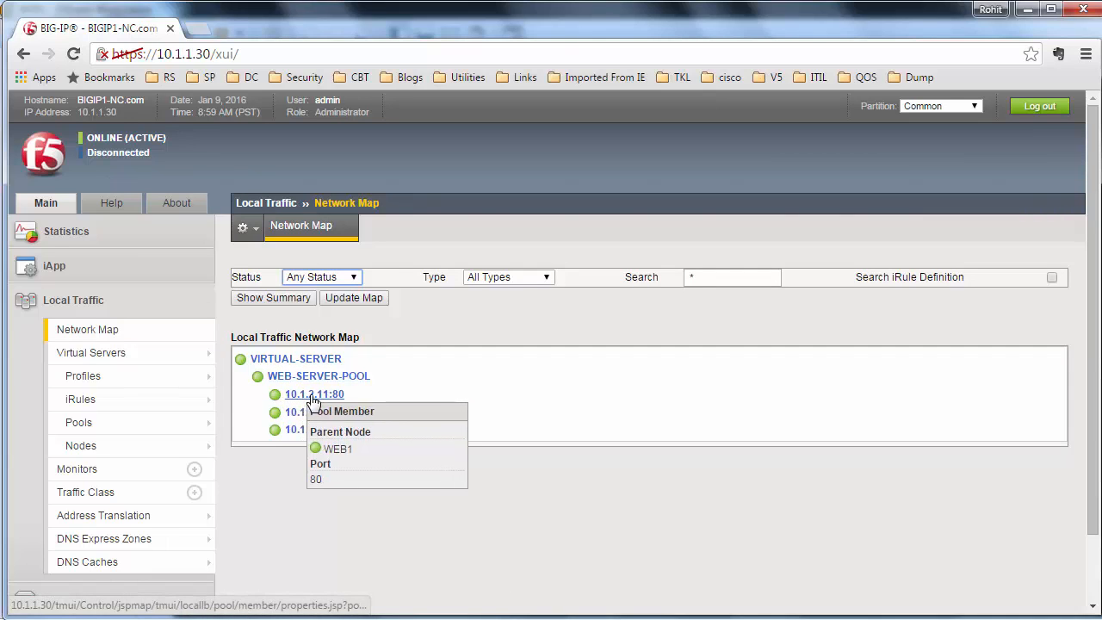
mouse_move(299, 413)
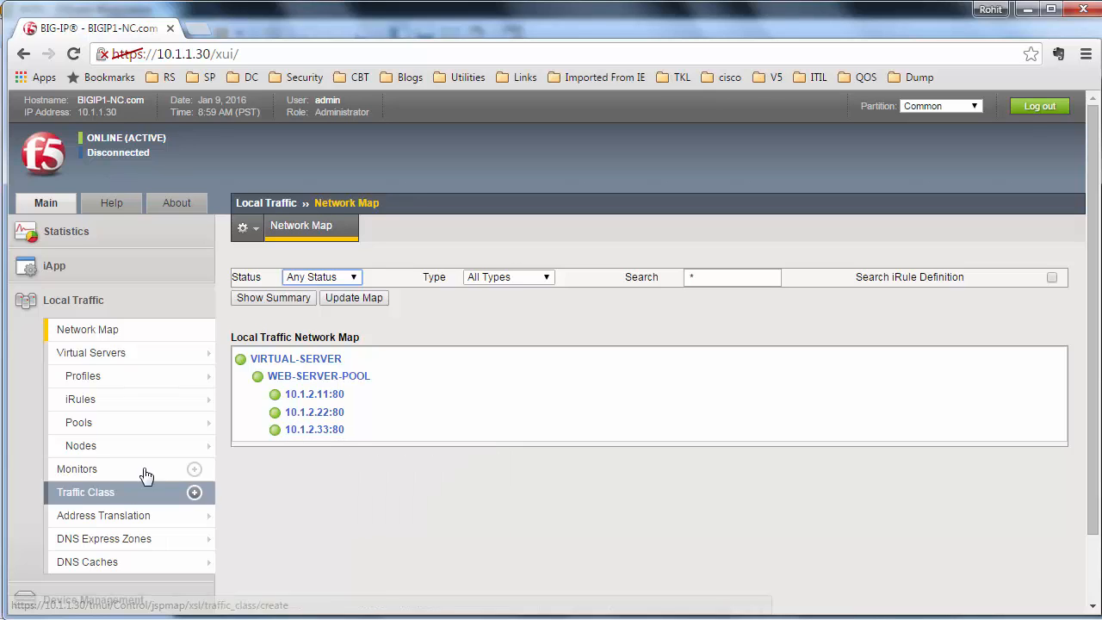
Open the node list and check the addresses of nodes WEB1, WEB2 and WEB3.
click(92, 449)
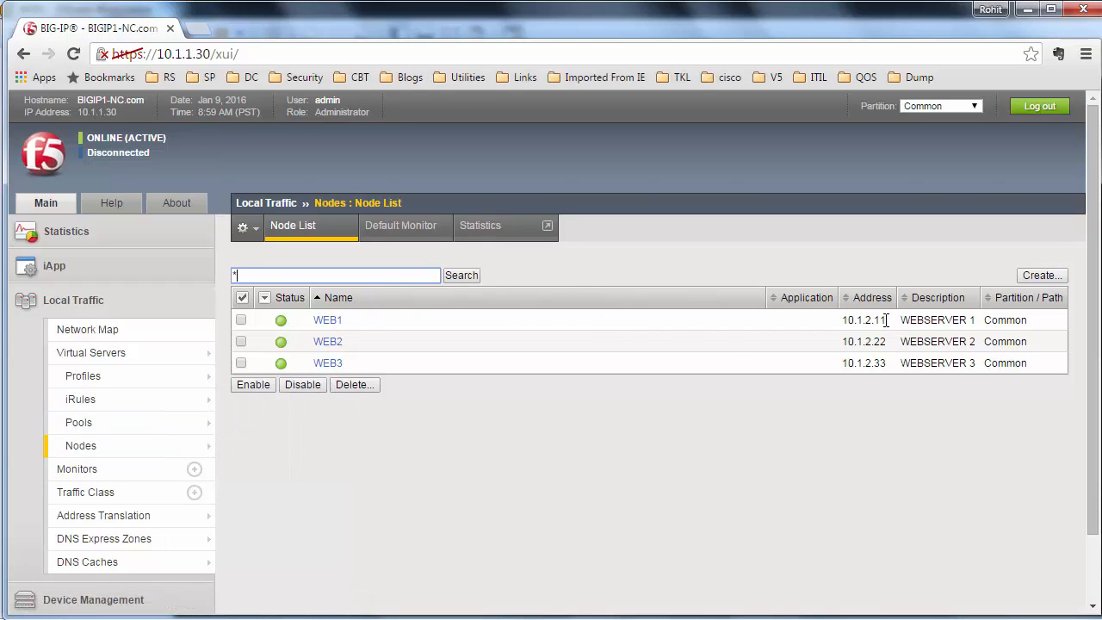
drag(887, 320, 835, 316)
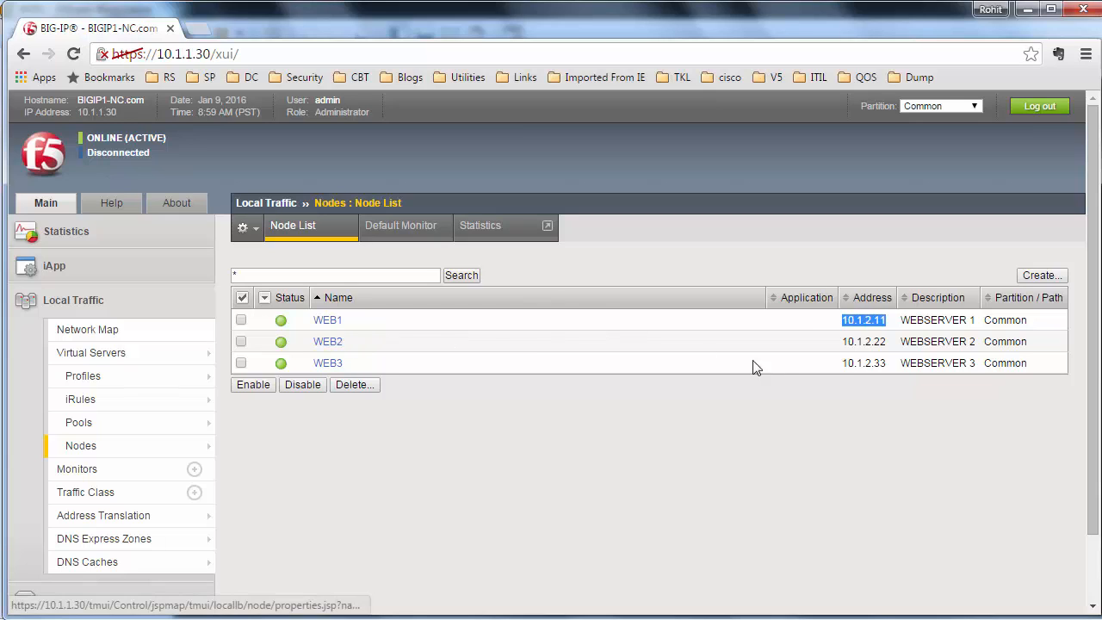
drag(888, 341, 842, 338)
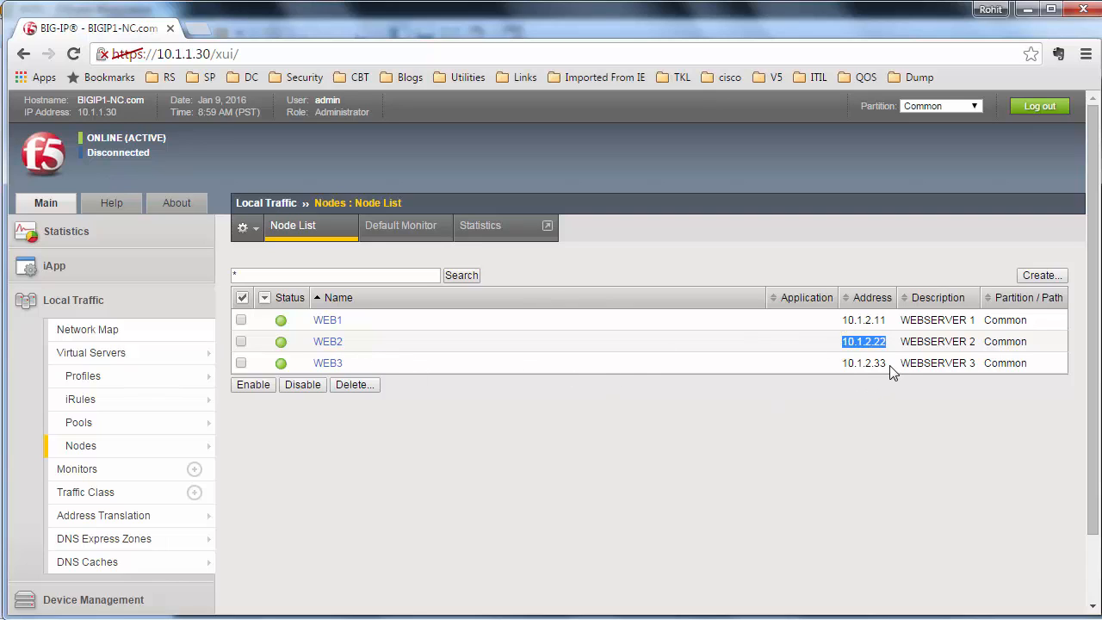
drag(887, 363, 846, 362)
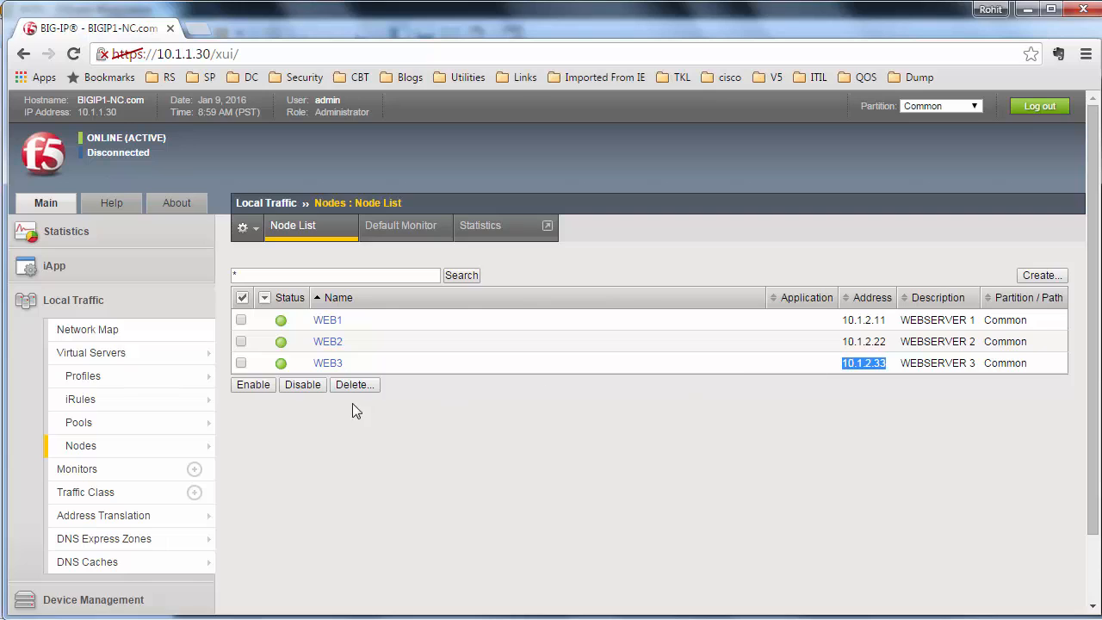
Open WEB-SERVER-POOL from the pool list and review its health monitors, members and load balancing method.
click(76, 425)
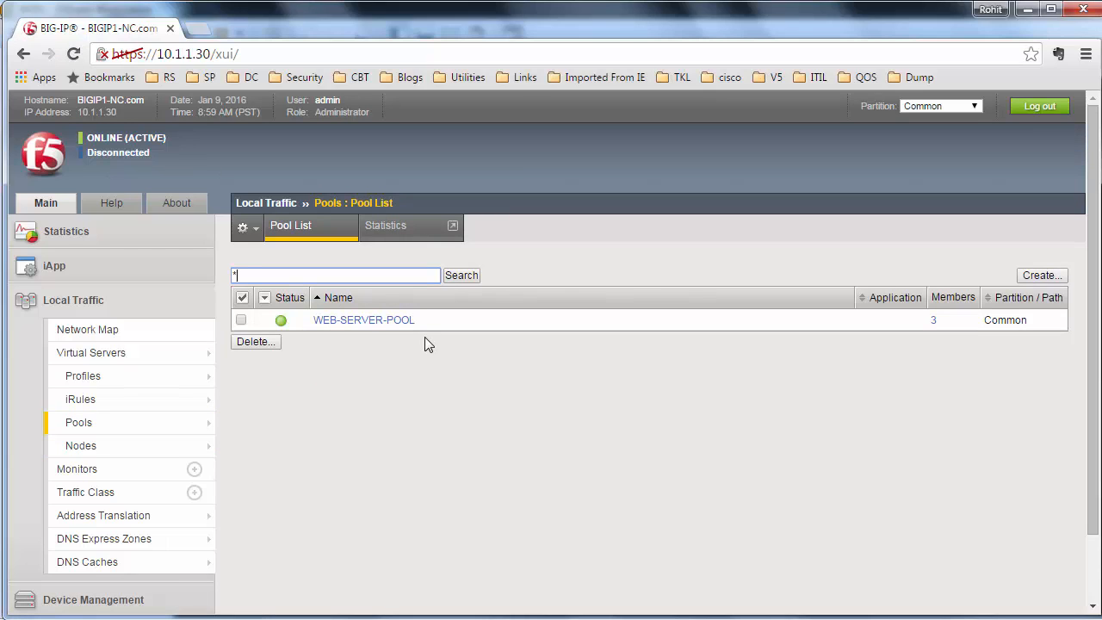
drag(421, 323, 318, 322)
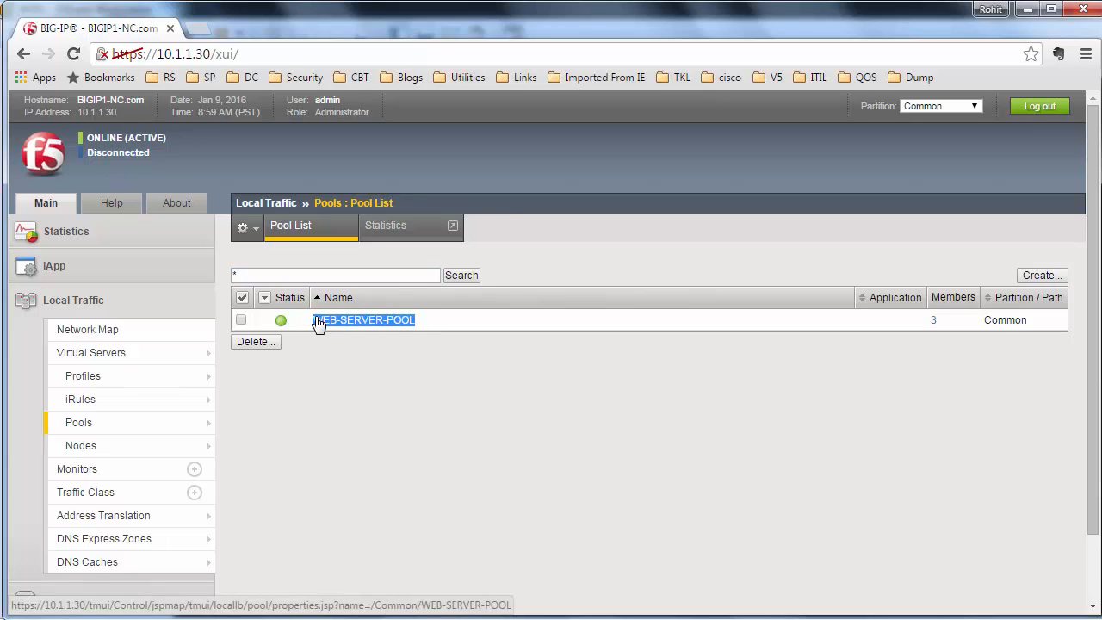
click(373, 323)
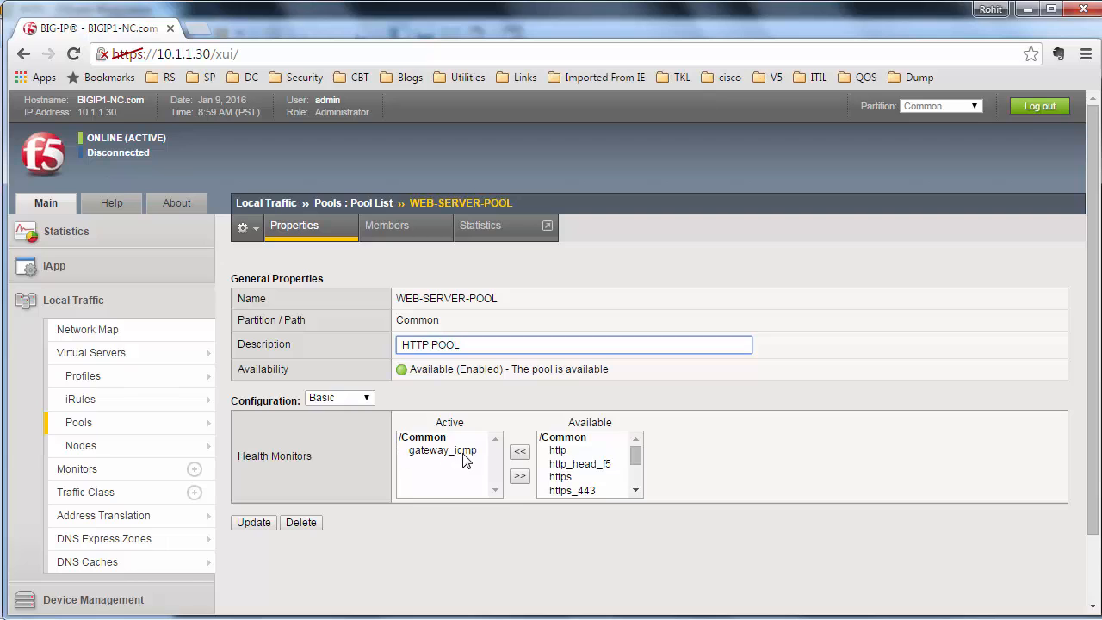
click(390, 227)
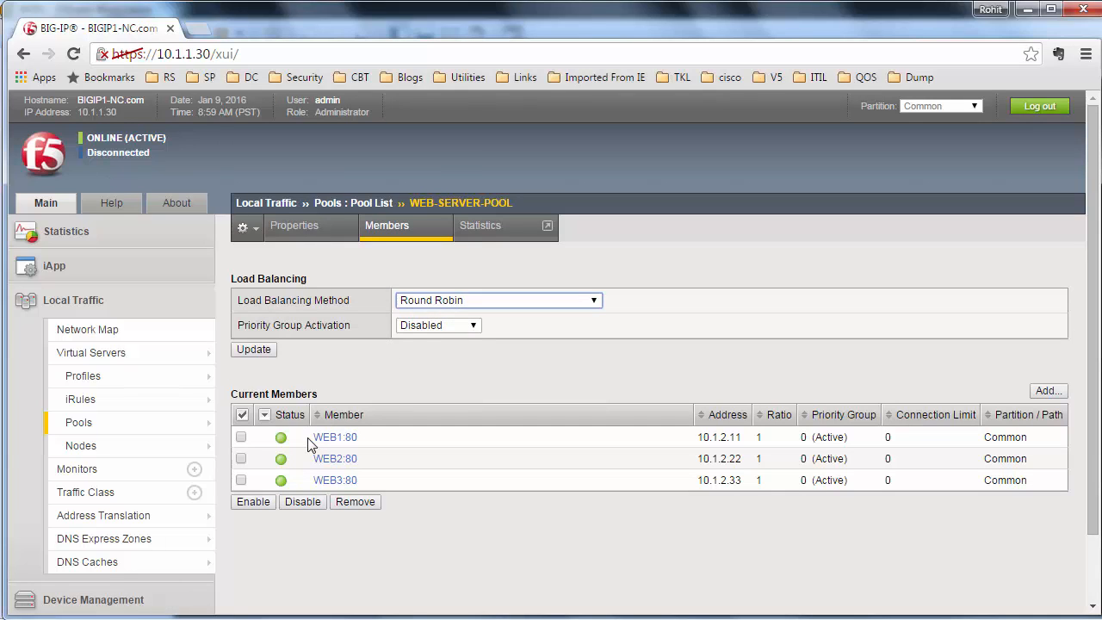
drag(309, 445, 350, 447)
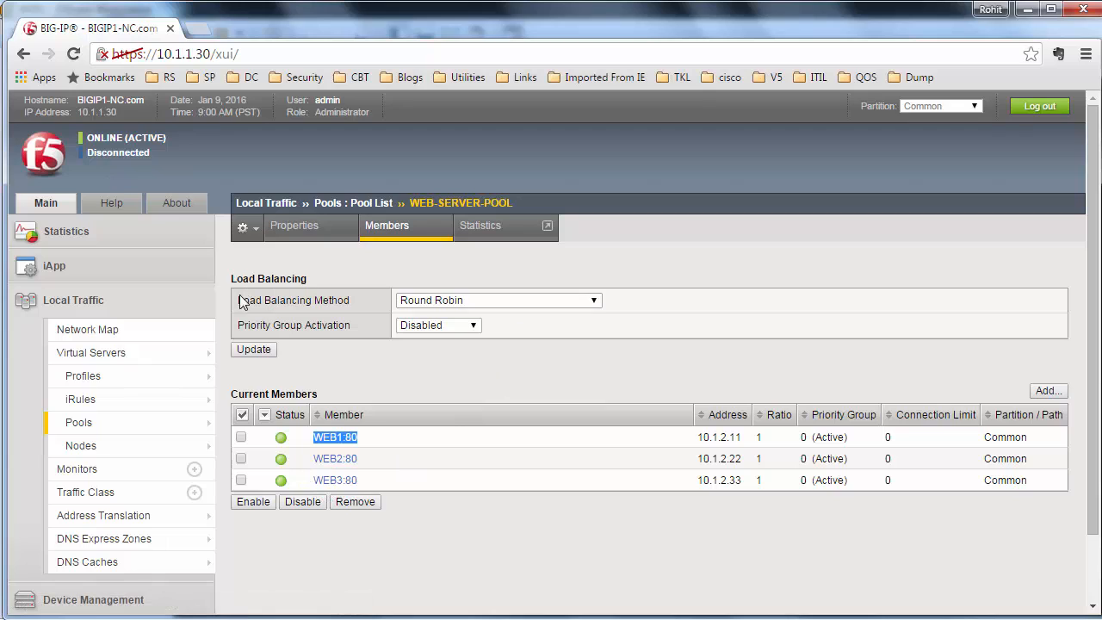
drag(238, 299, 337, 300)
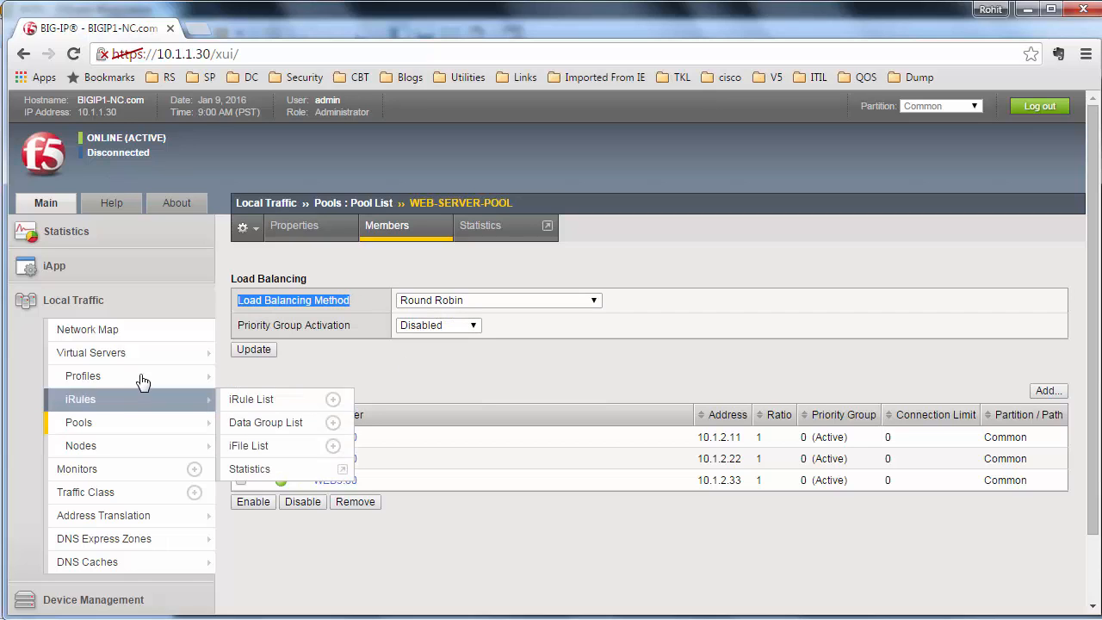
Open the virtual server list and check the destination address of VIRTUAL-SERVER.
mouse_move(129, 358)
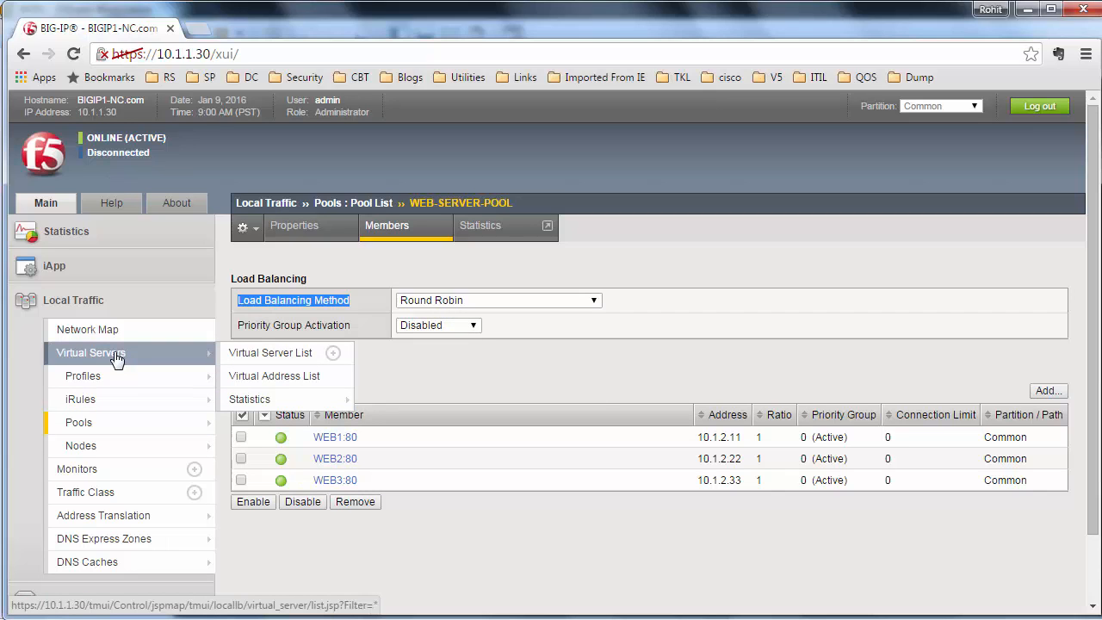
click(117, 359)
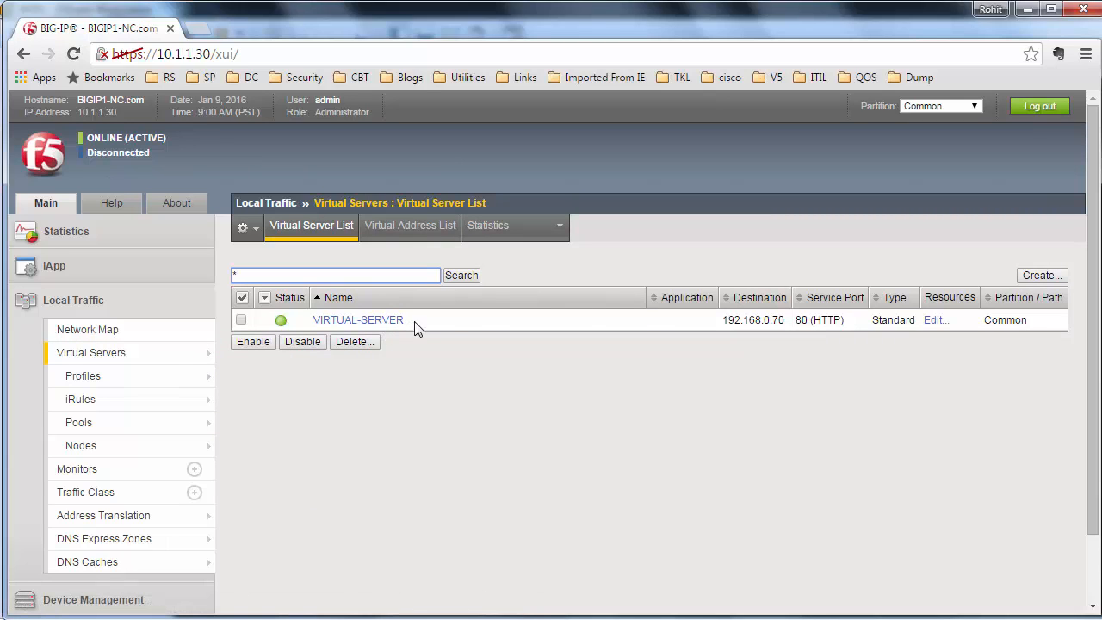
drag(724, 319, 776, 321)
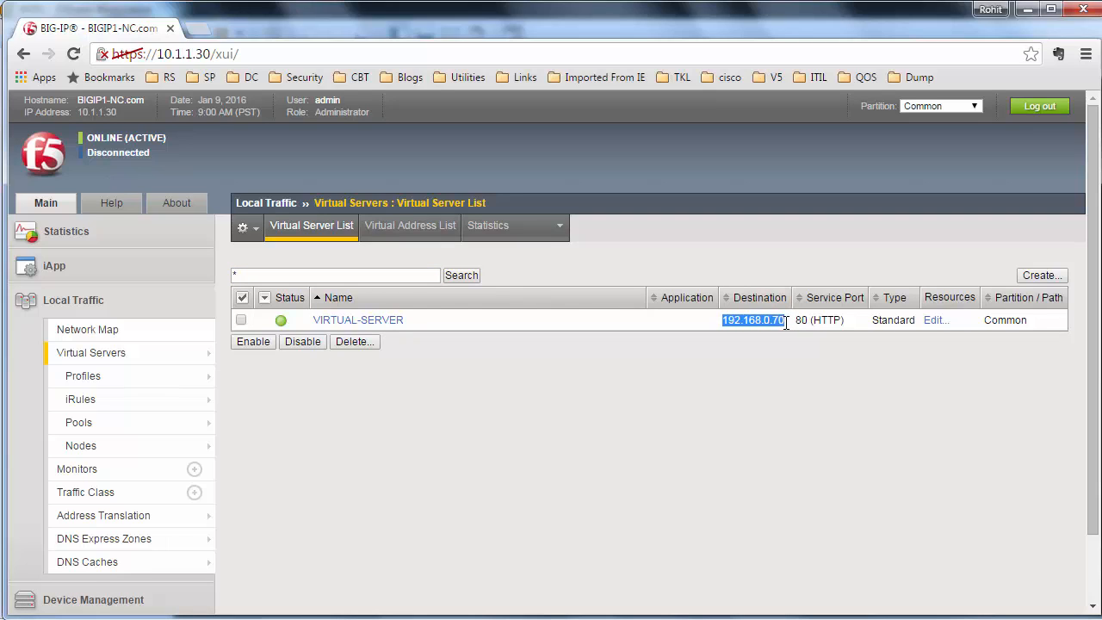
Open VIRTUAL-SERVER and review its general properties, configuration settings and resources.
click(386, 322)
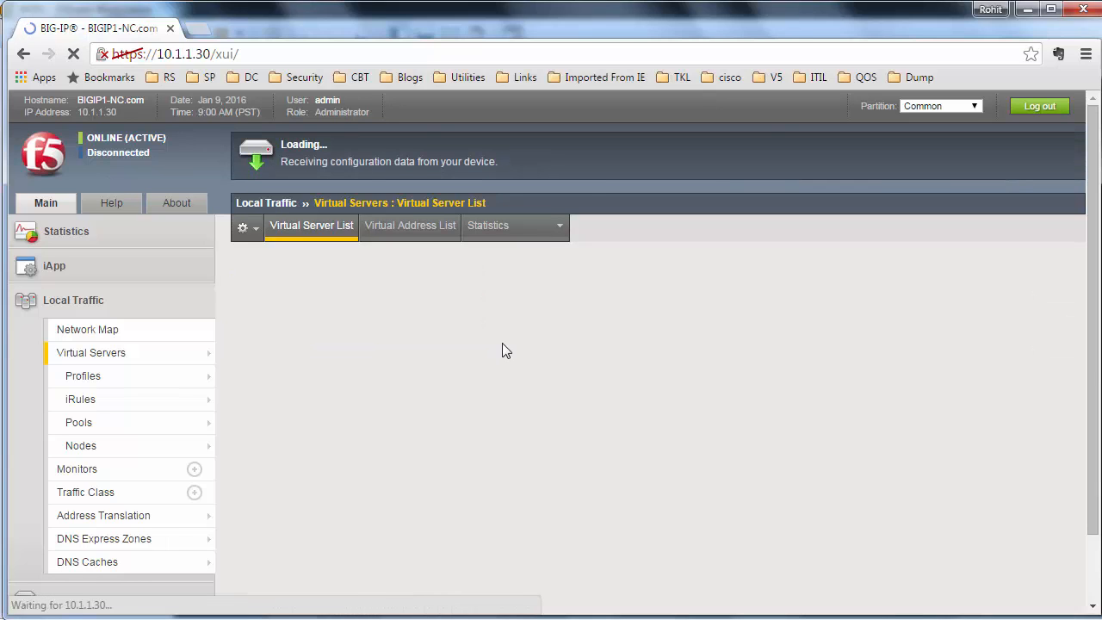
scroll(504, 344, down, 2)
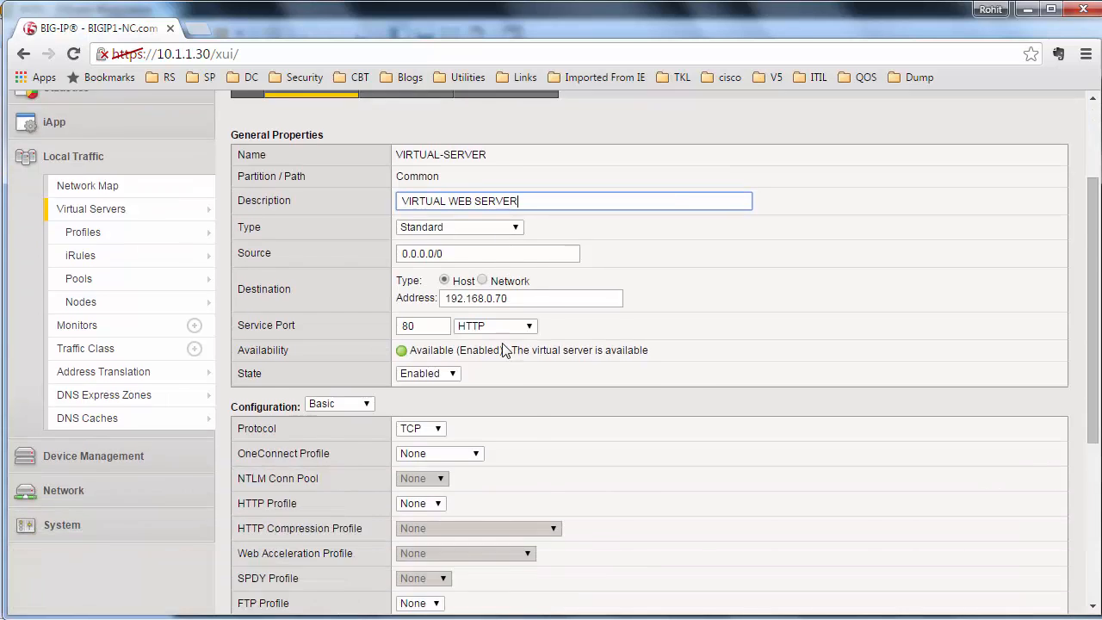
scroll(503, 350, down, 4)
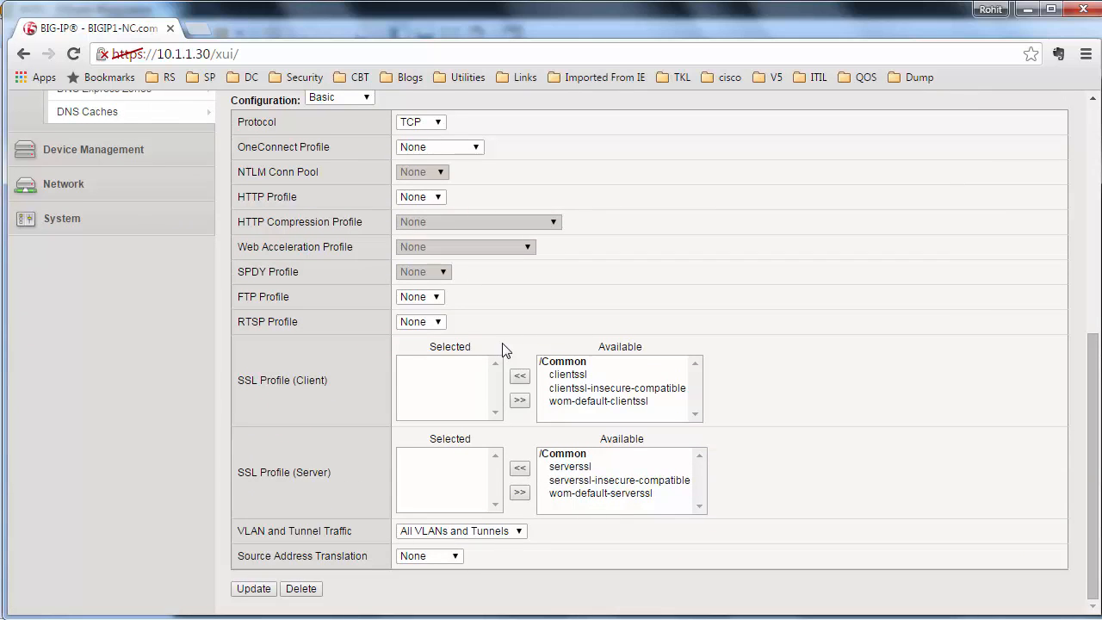
scroll(505, 349, up, 2)
scroll(505, 350, up, 1)
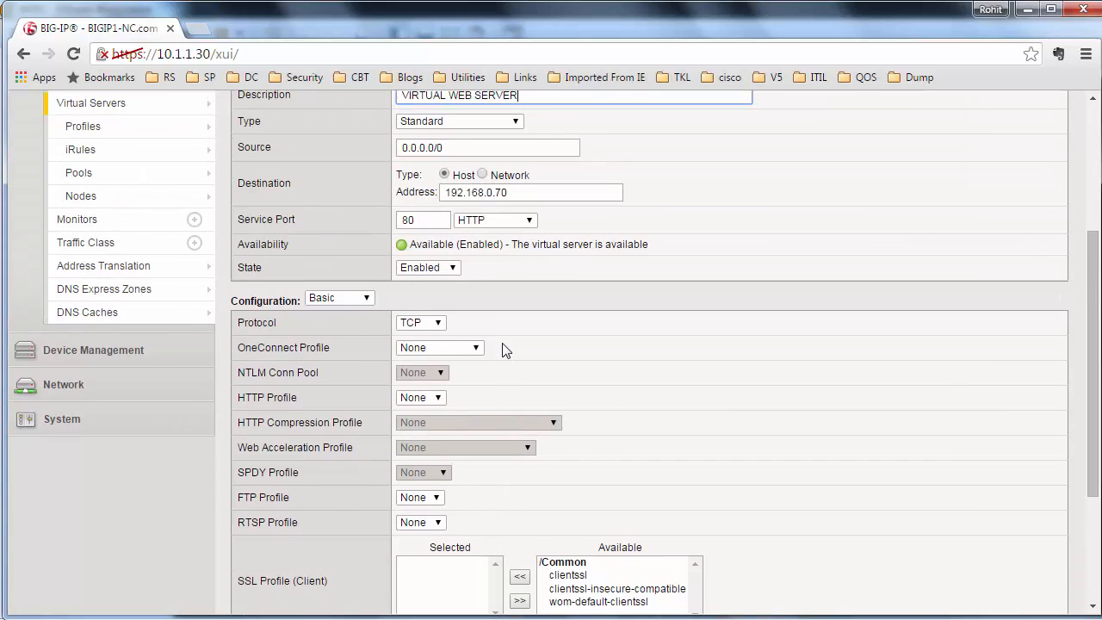
scroll(505, 349, down, 4)
scroll(505, 350, up, 7)
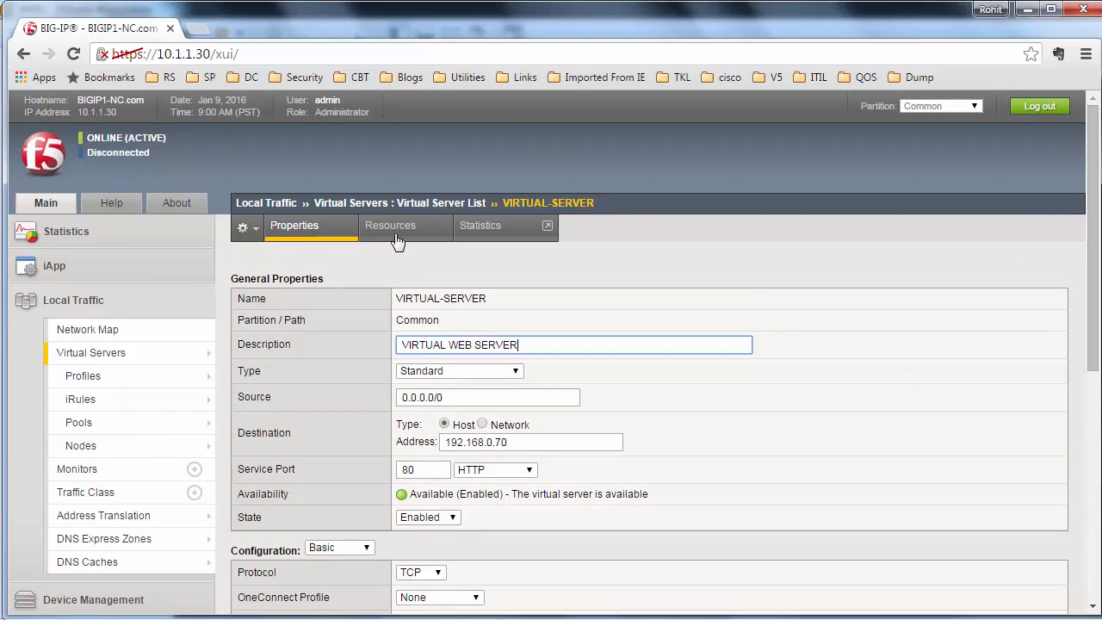
click(389, 229)
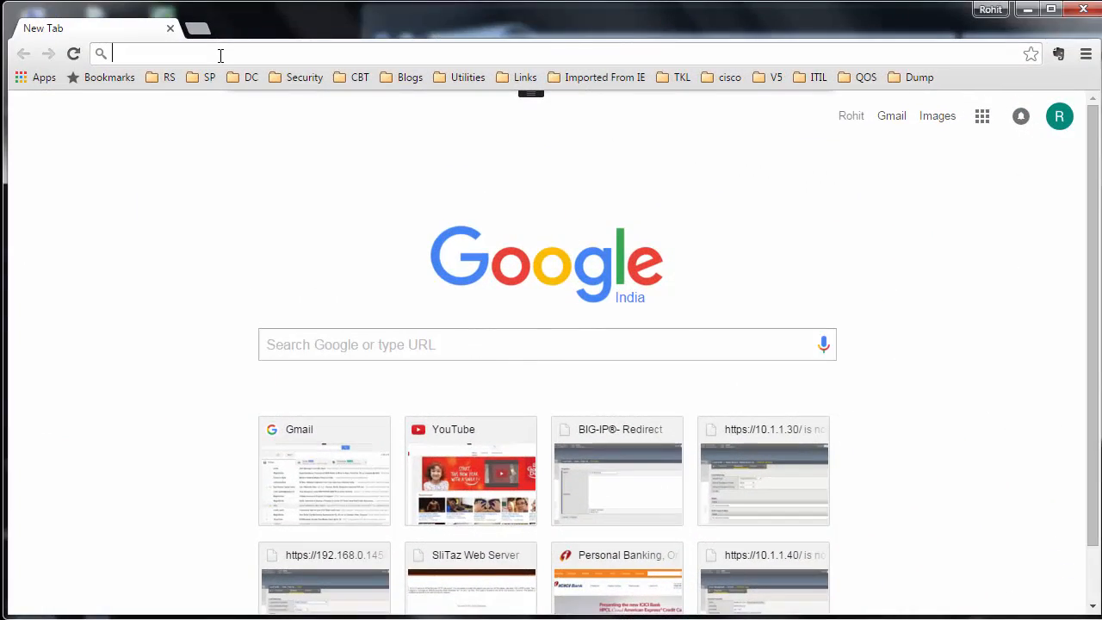
Load the virtual server's website at 192.168.0.70 in a new browser tab.
text(192.168.0.177)
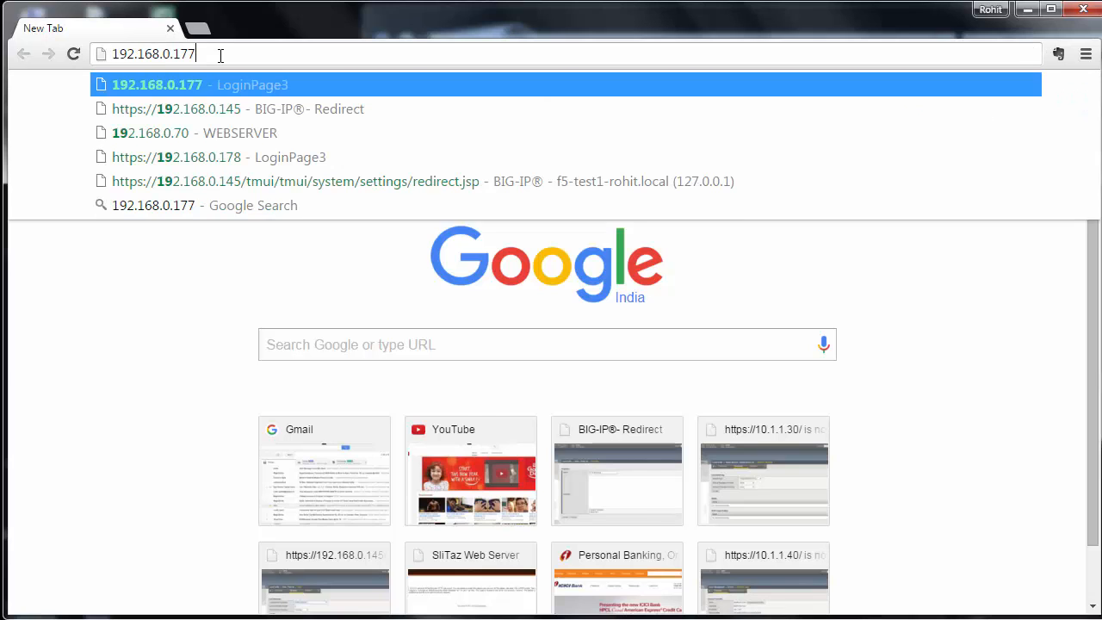
key(BackSpace)
key(BackSpace)
key(BackSpace)
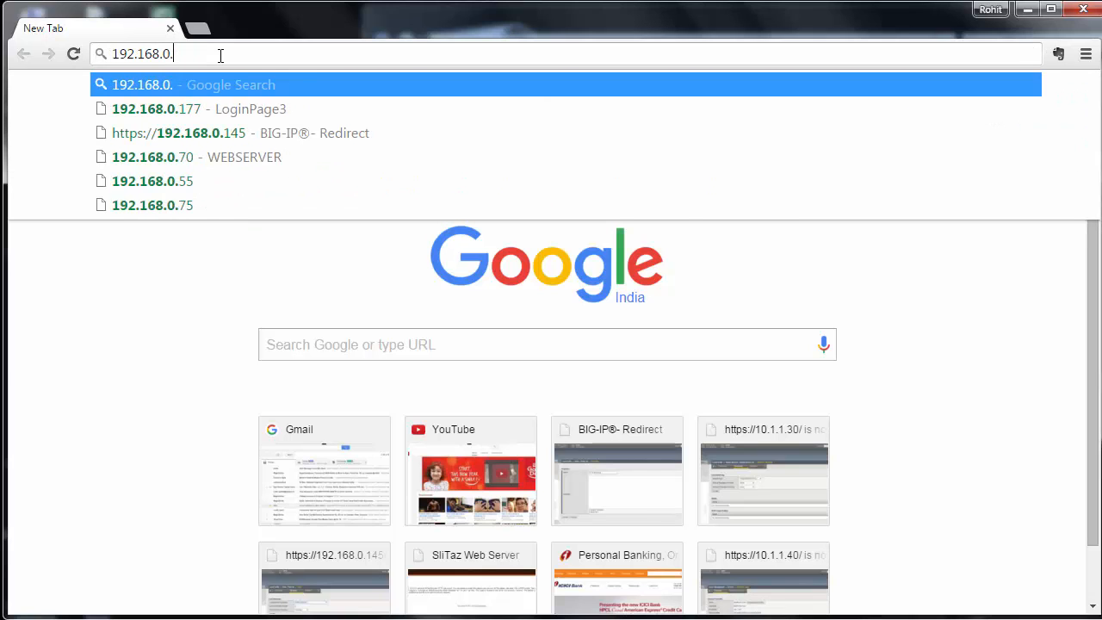
text(70)
key(Return)
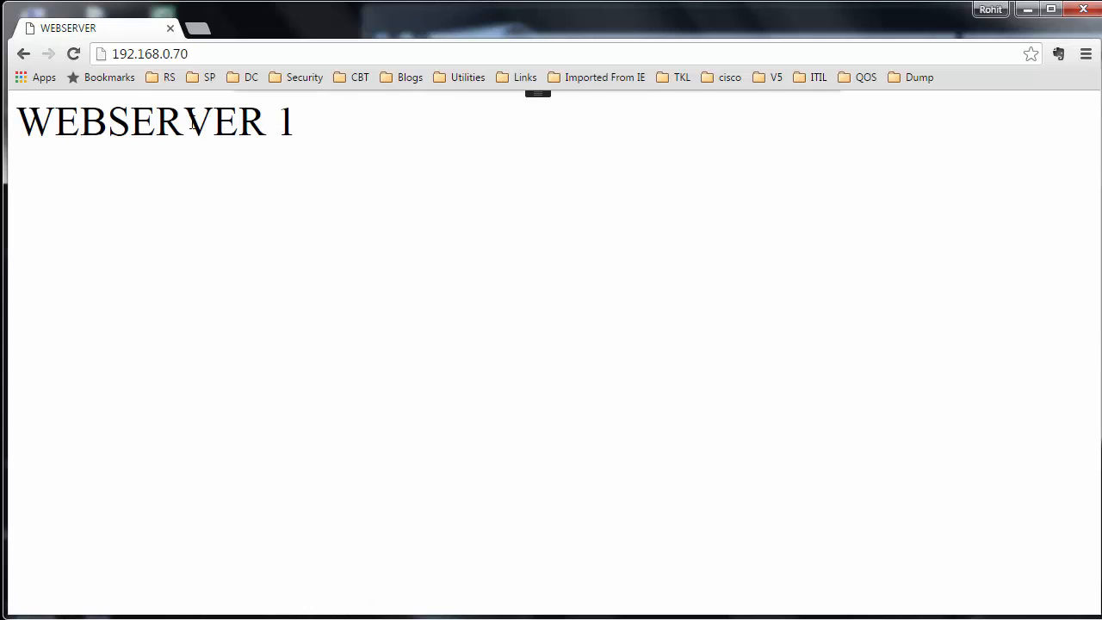
Reload the 192.168.0.70 page several times to check which web server answers each request.
click(74, 55)
click(74, 55)
drag(191, 55, 109, 53)
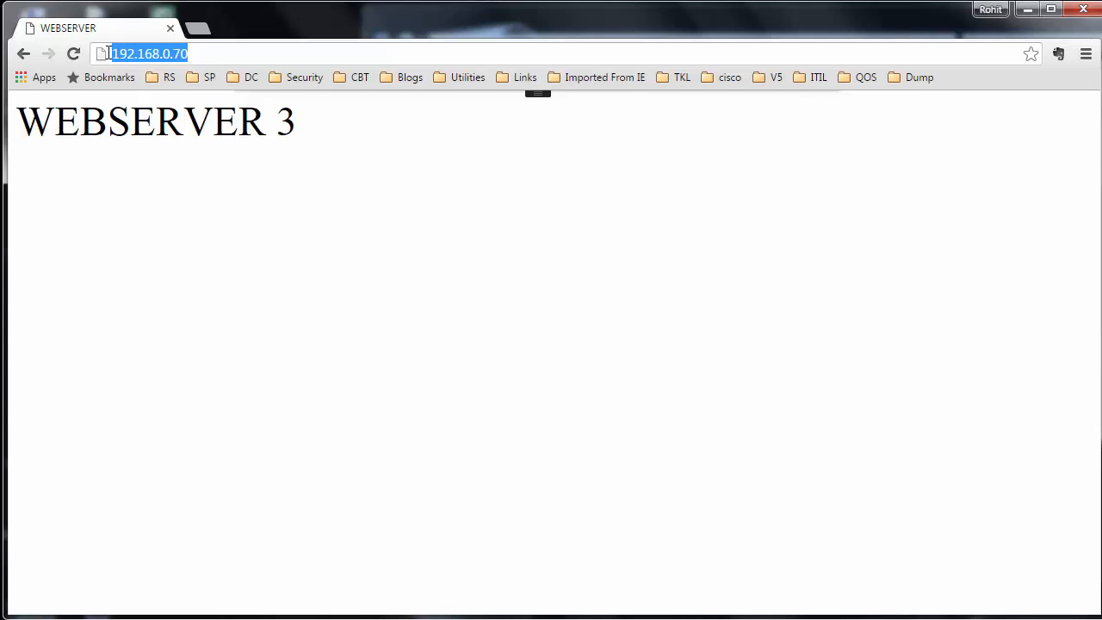
click(74, 54)
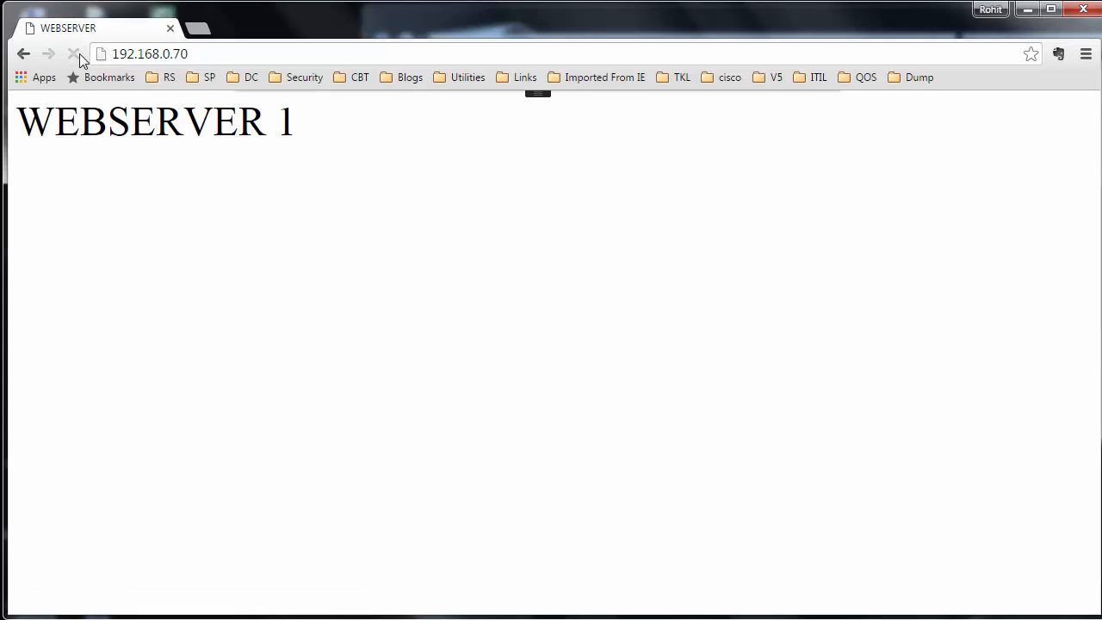
click(79, 56)
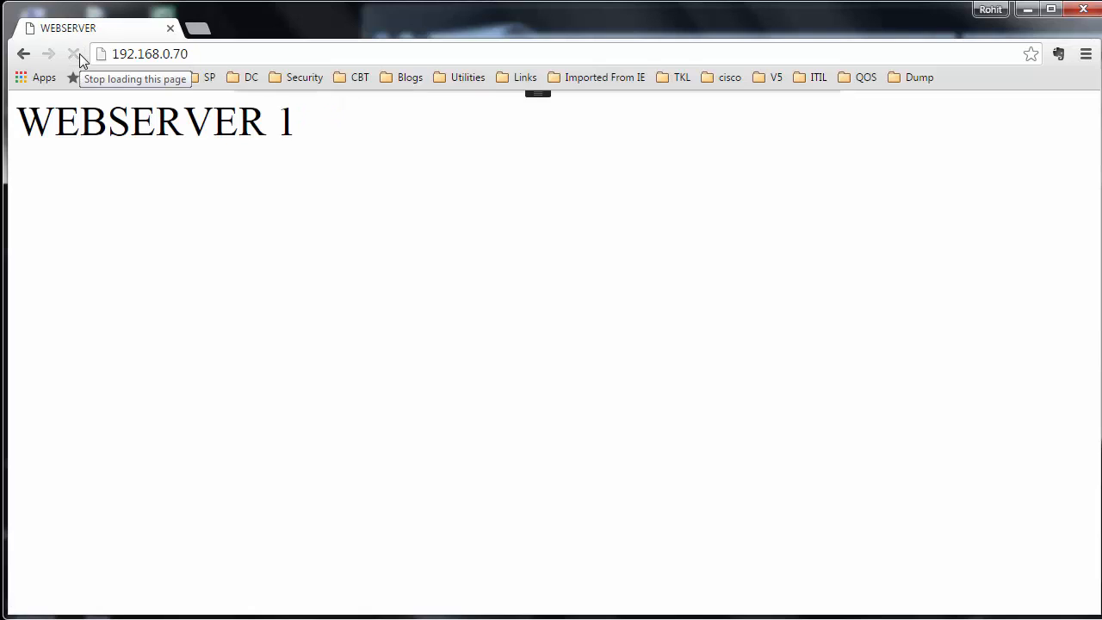
click(74, 56)
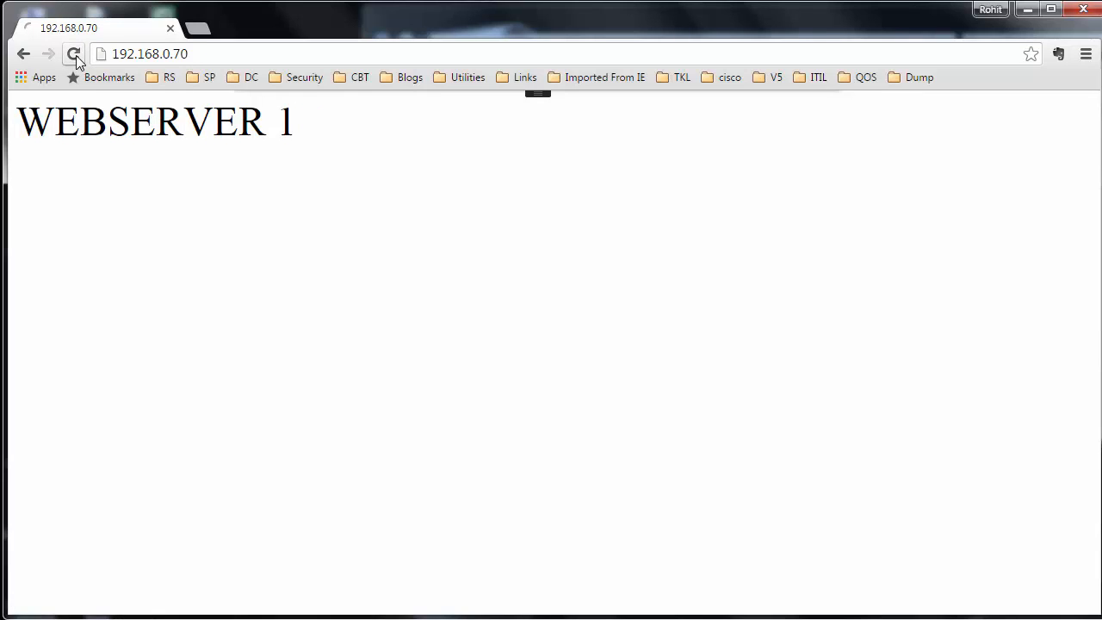